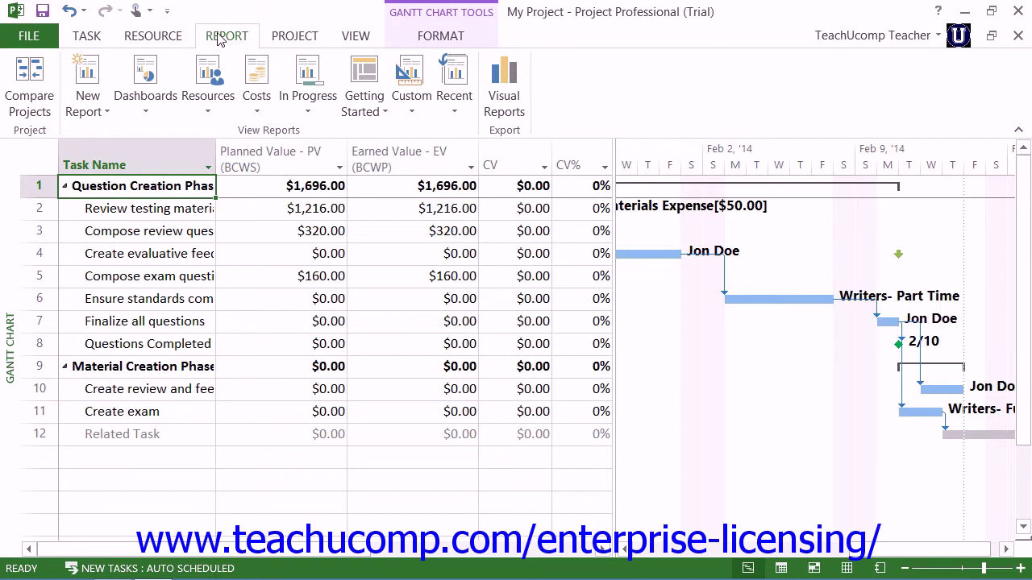
Open the Burndown dashboard report for the project.
click(218, 37)
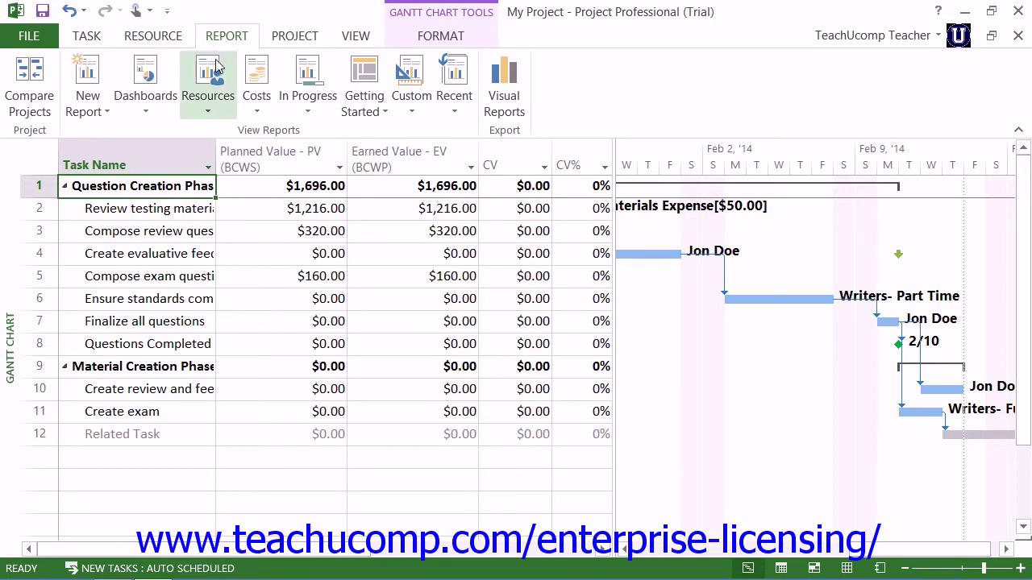
click(289, 126)
click(508, 129)
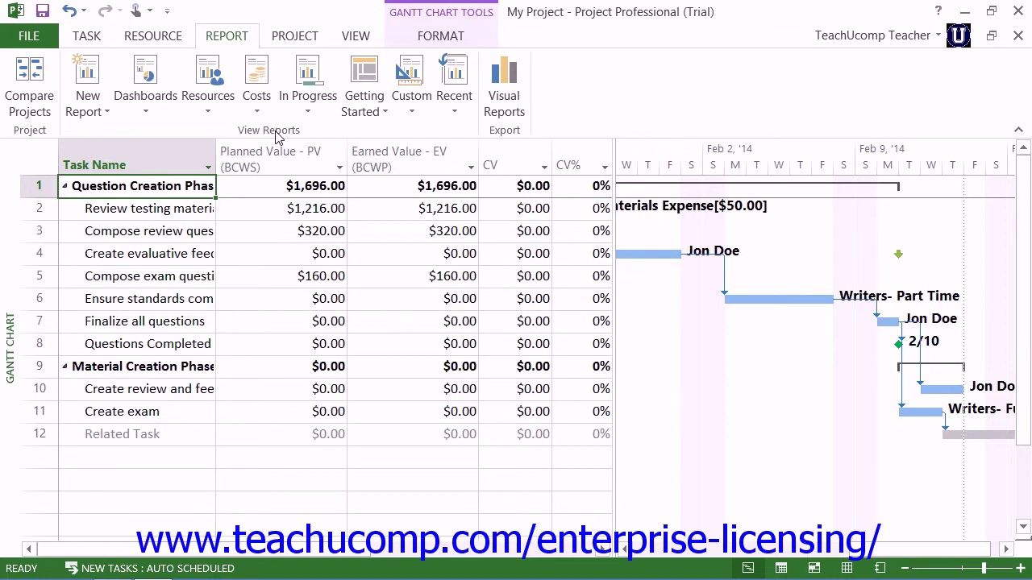
click(161, 96)
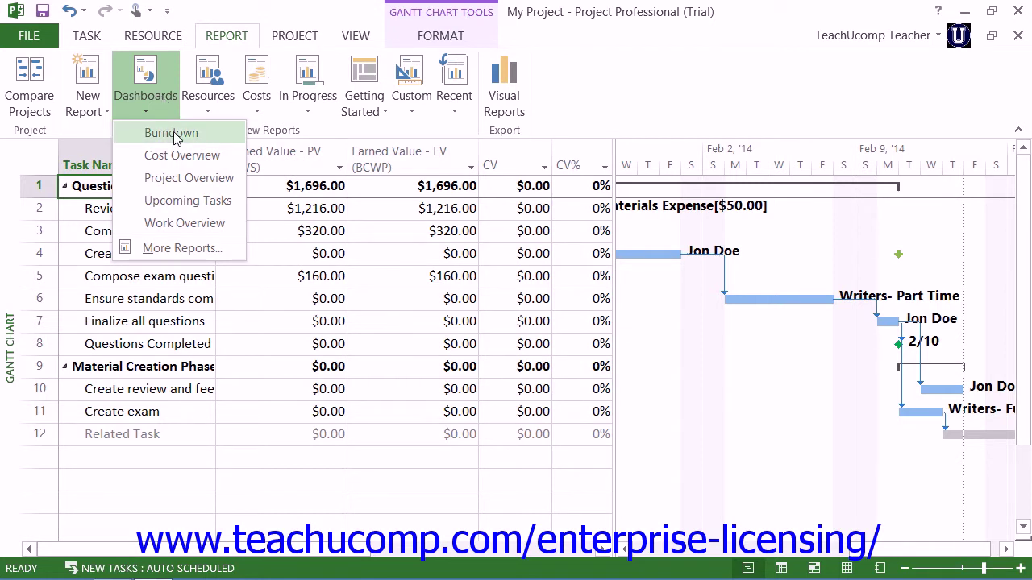
click(173, 134)
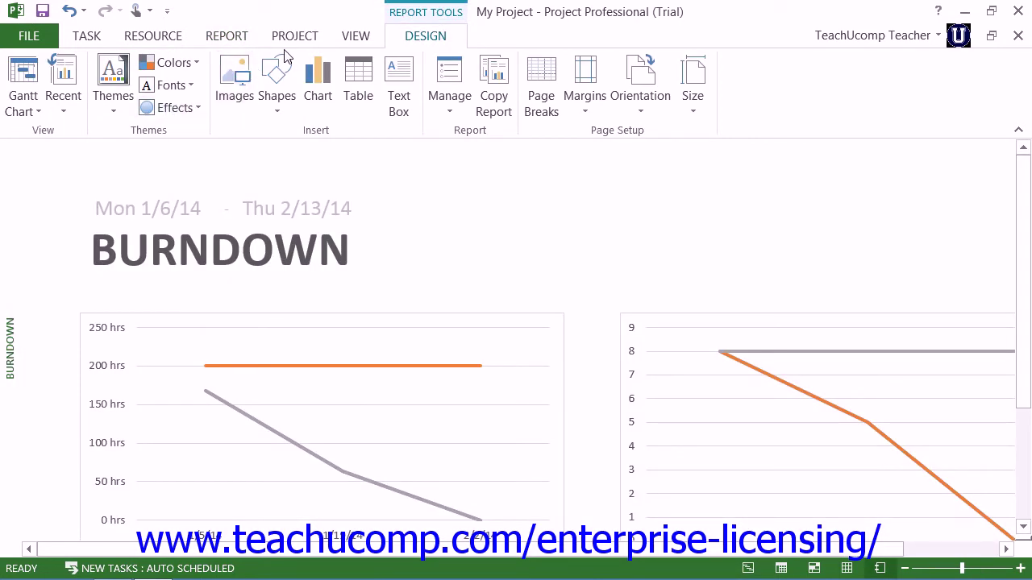
View the Cost Overview dashboard report, followed by the Project Overview dashboard report.
click(226, 37)
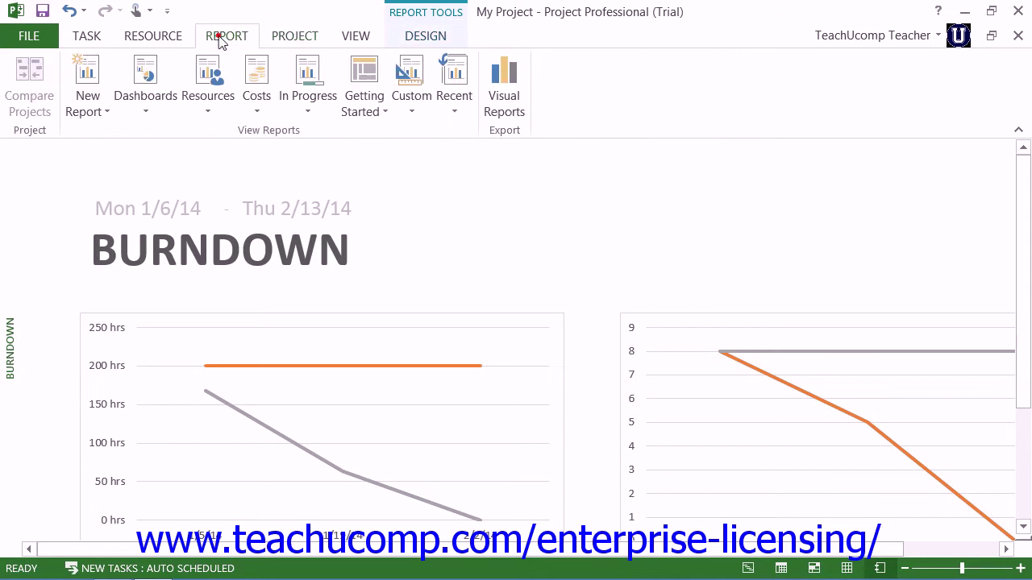
click(145, 107)
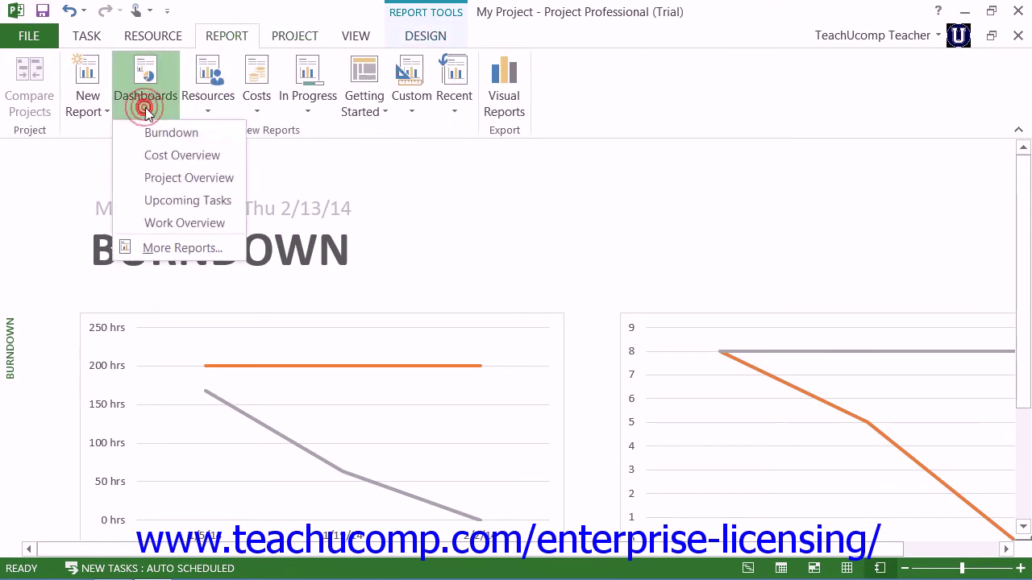
click(175, 157)
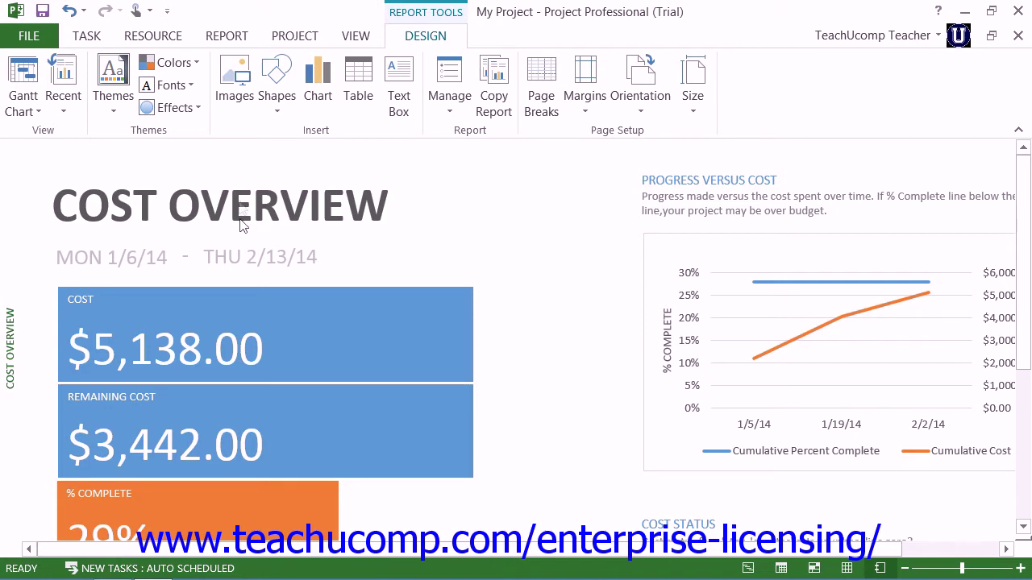
click(229, 36)
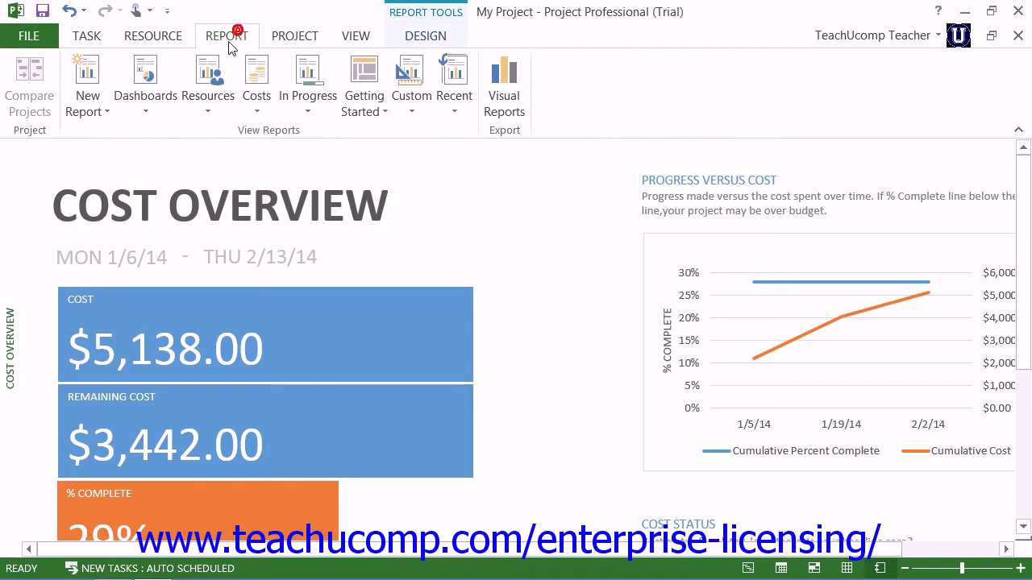
click(135, 98)
click(181, 184)
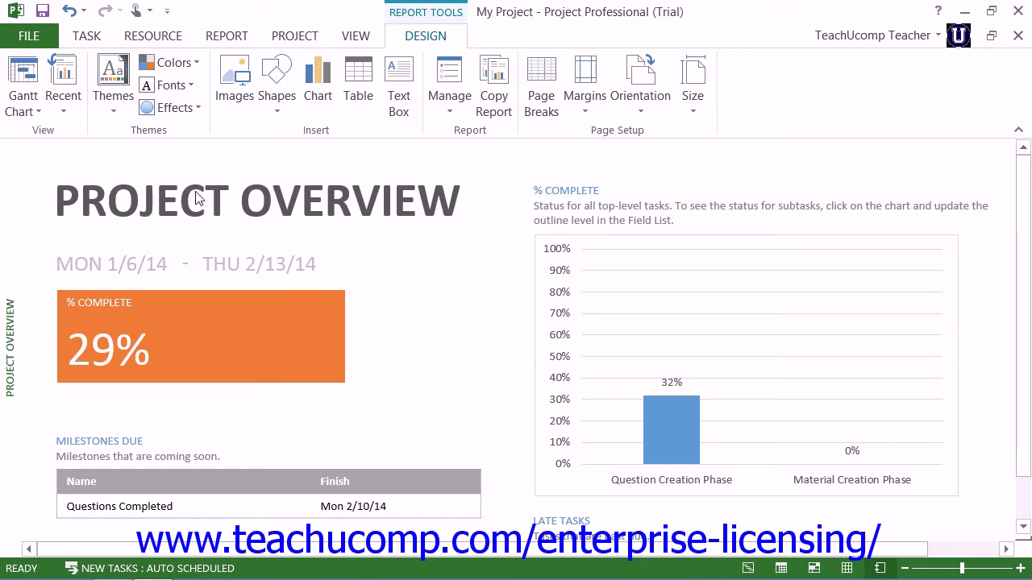
View the Upcoming Tasks dashboard report, followed by the Work Overview dashboard report.
click(226, 35)
click(150, 95)
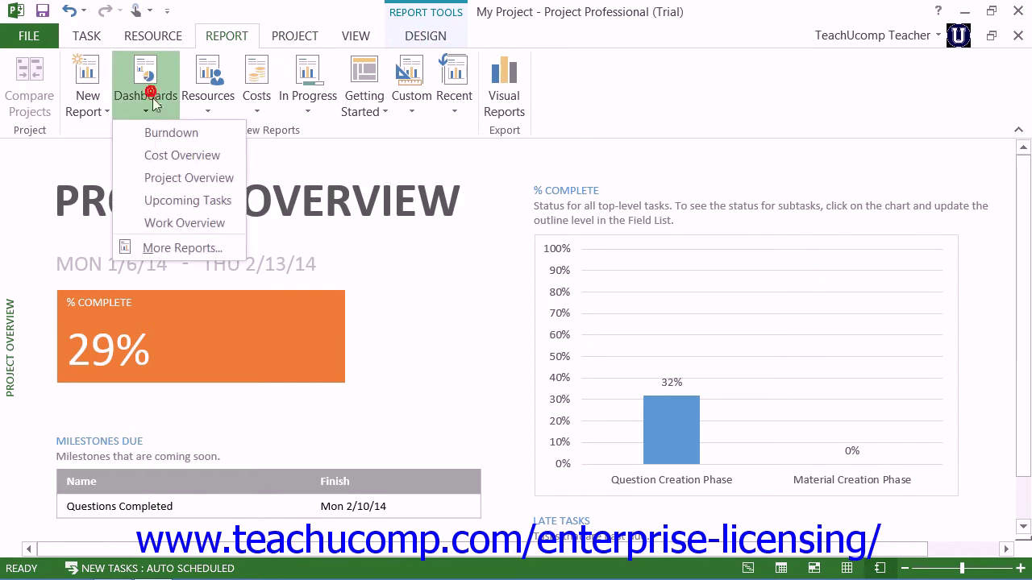
click(198, 203)
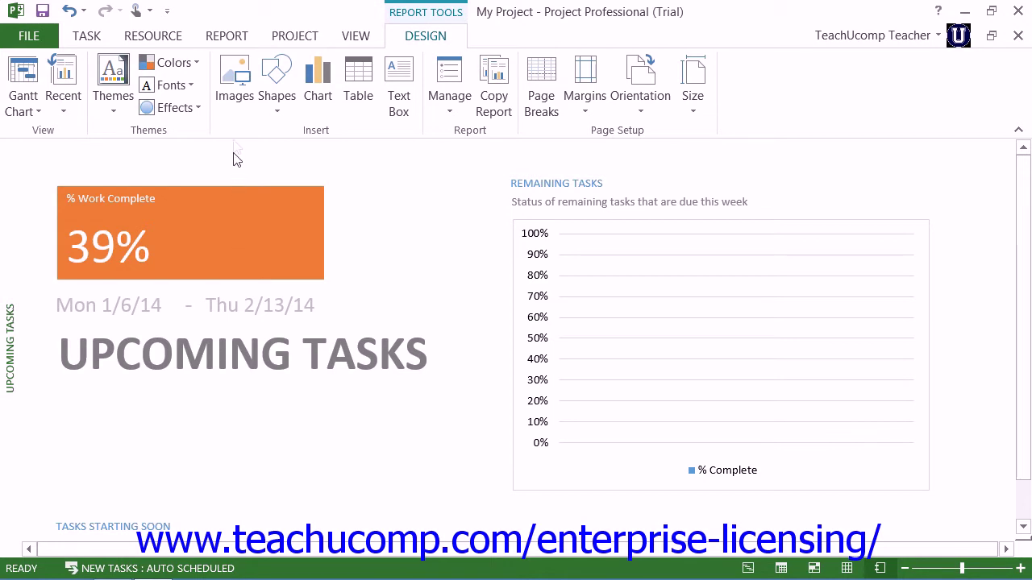
click(234, 36)
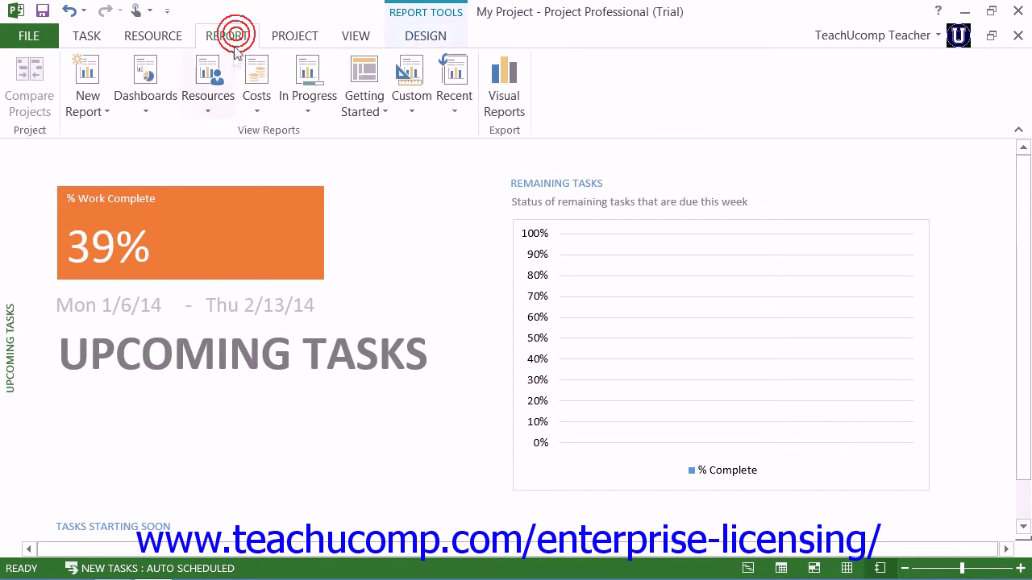
click(146, 98)
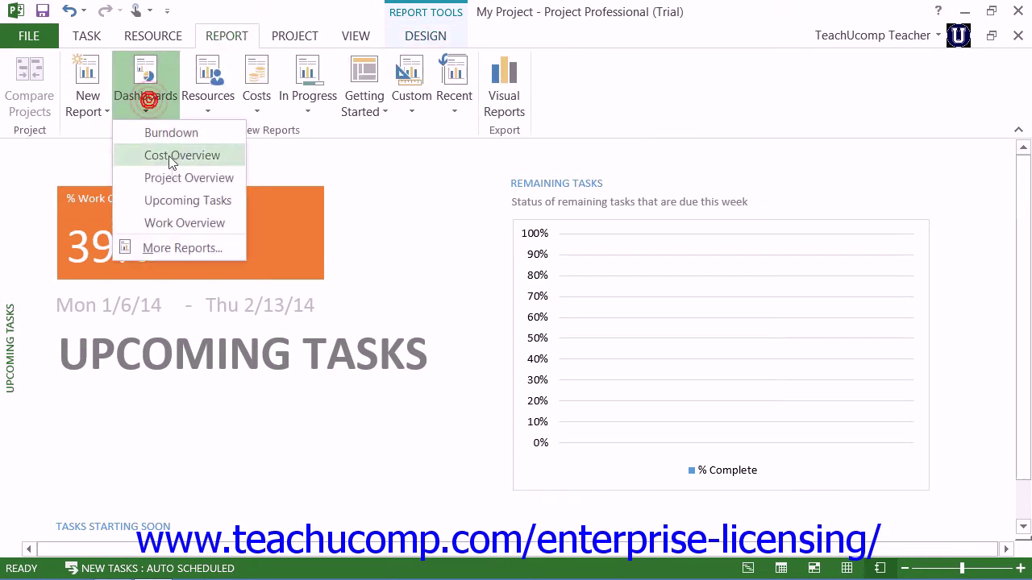
click(188, 227)
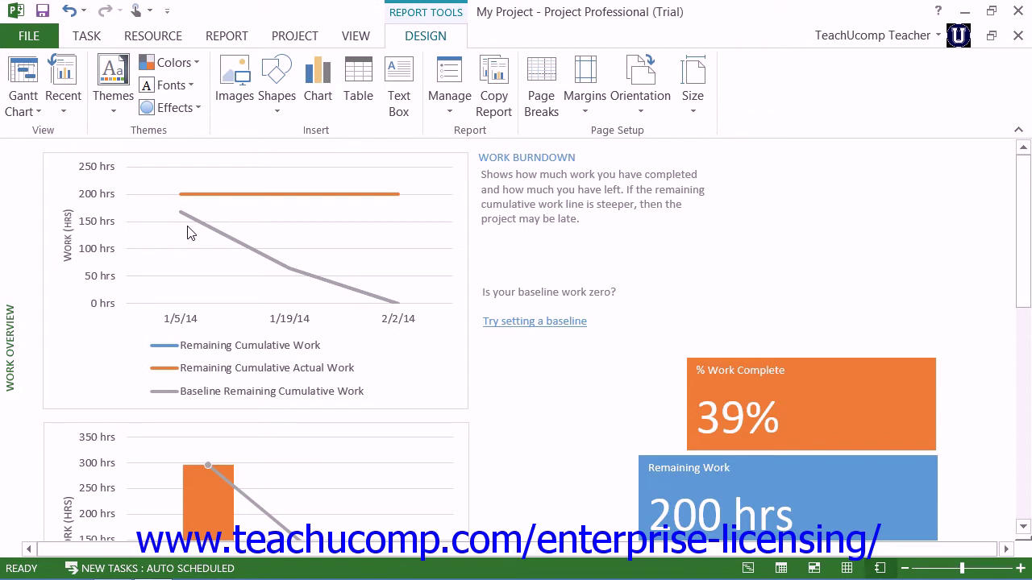
View the Overallocated Resources report, followed by the Resource Overview report.
click(242, 39)
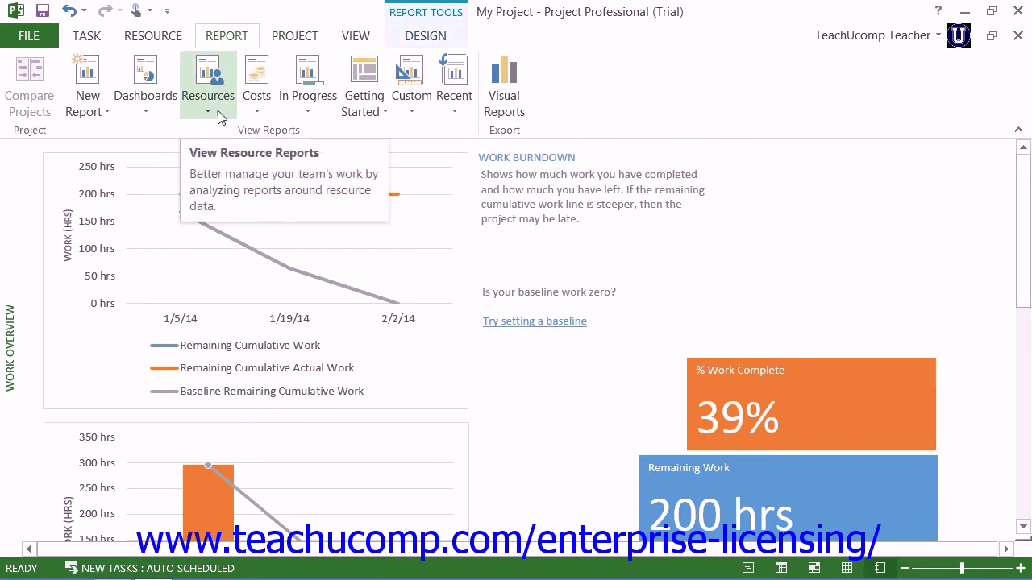
click(217, 117)
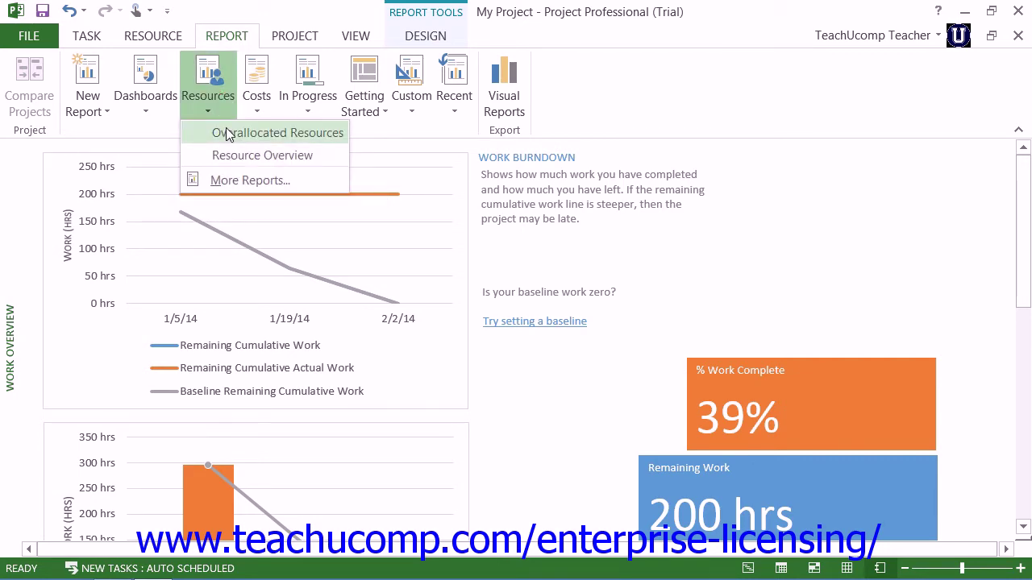
click(226, 133)
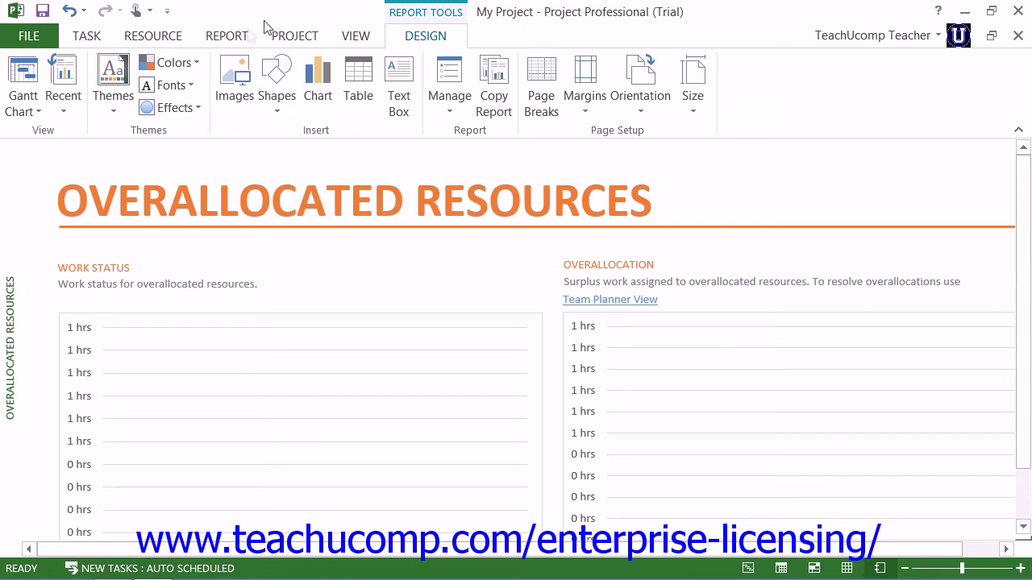
click(226, 37)
click(219, 102)
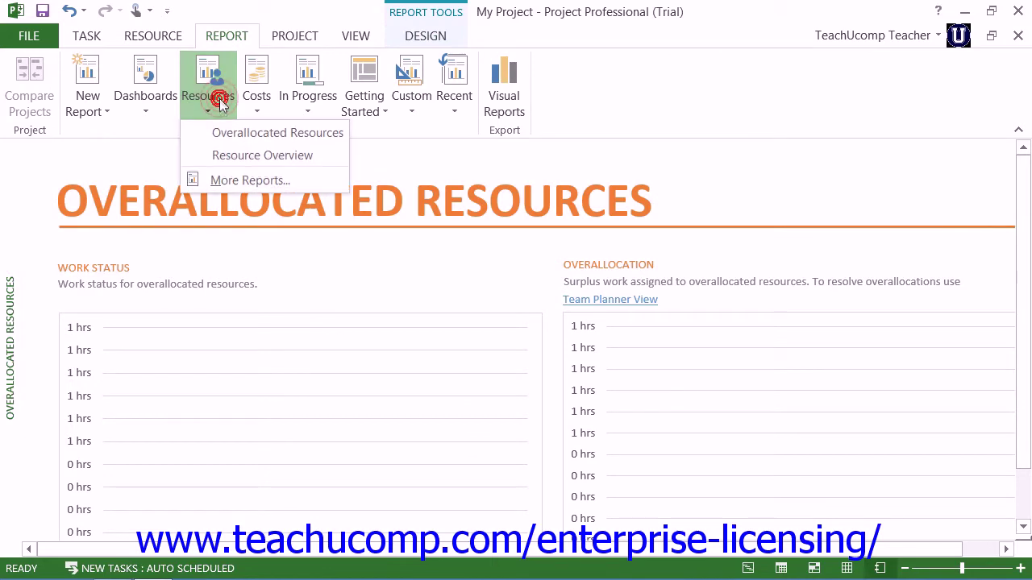
click(293, 155)
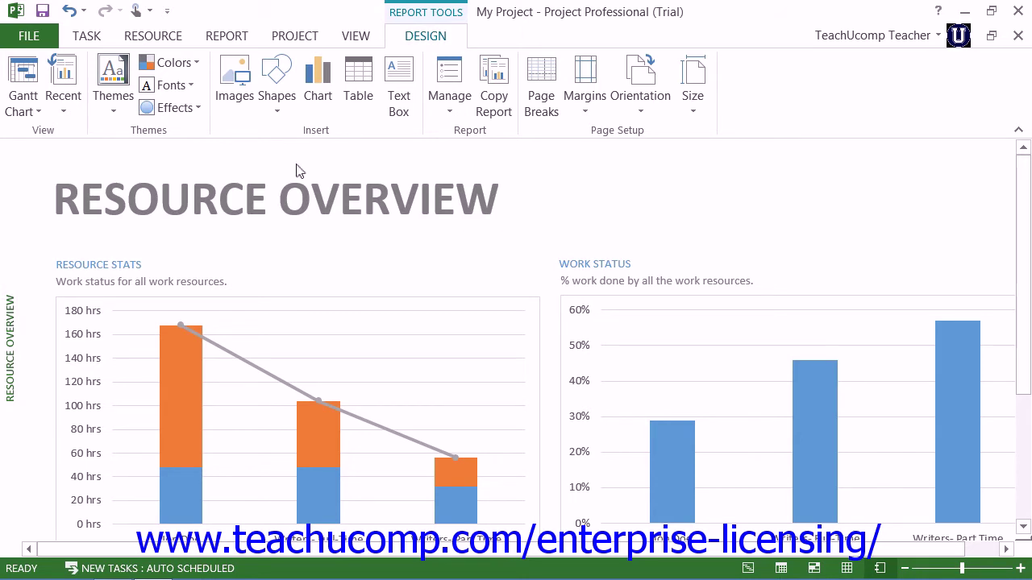
View the Cash Flow cost report, followed by the Cost Overruns report.
click(242, 38)
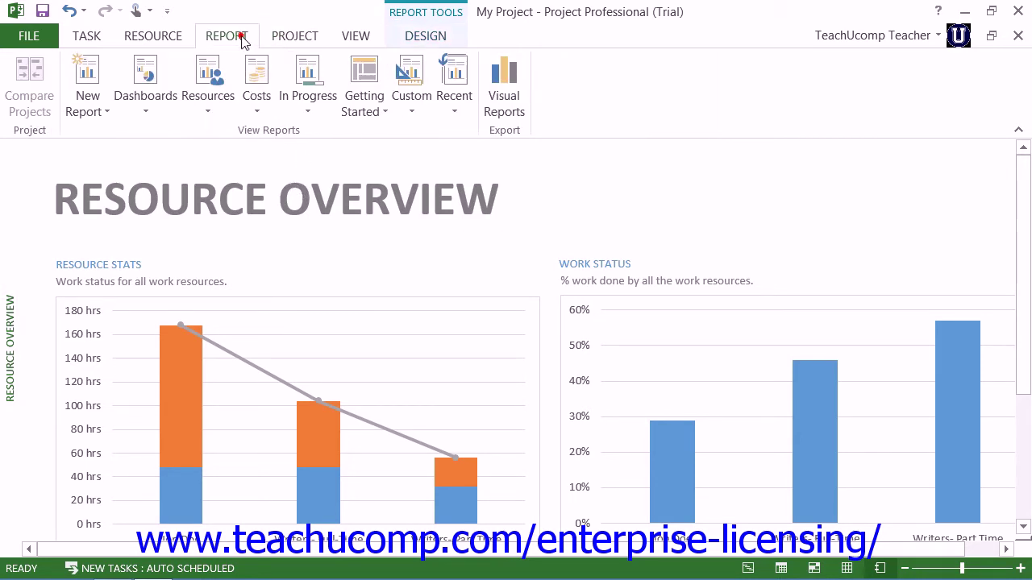
click(261, 108)
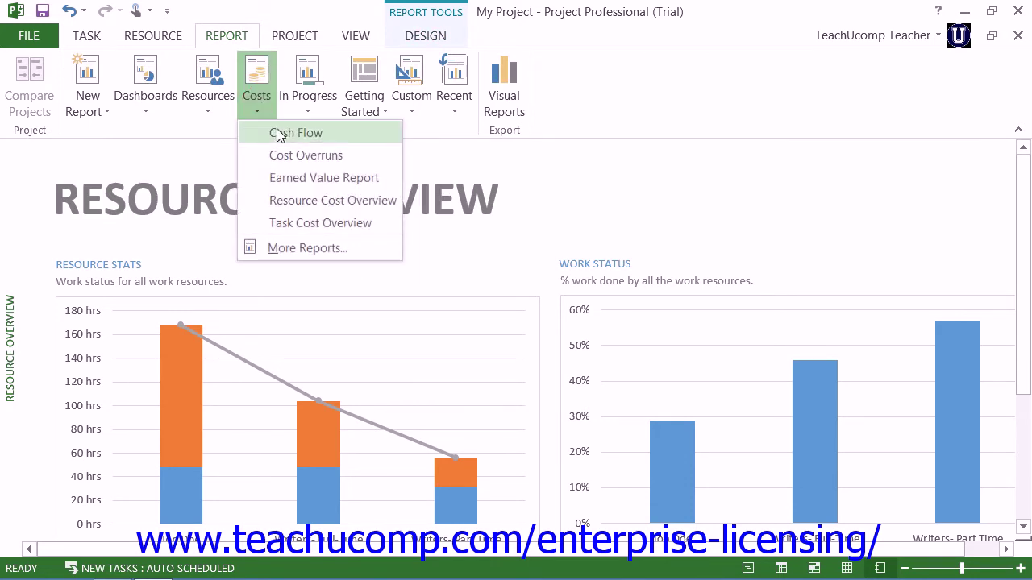
click(278, 130)
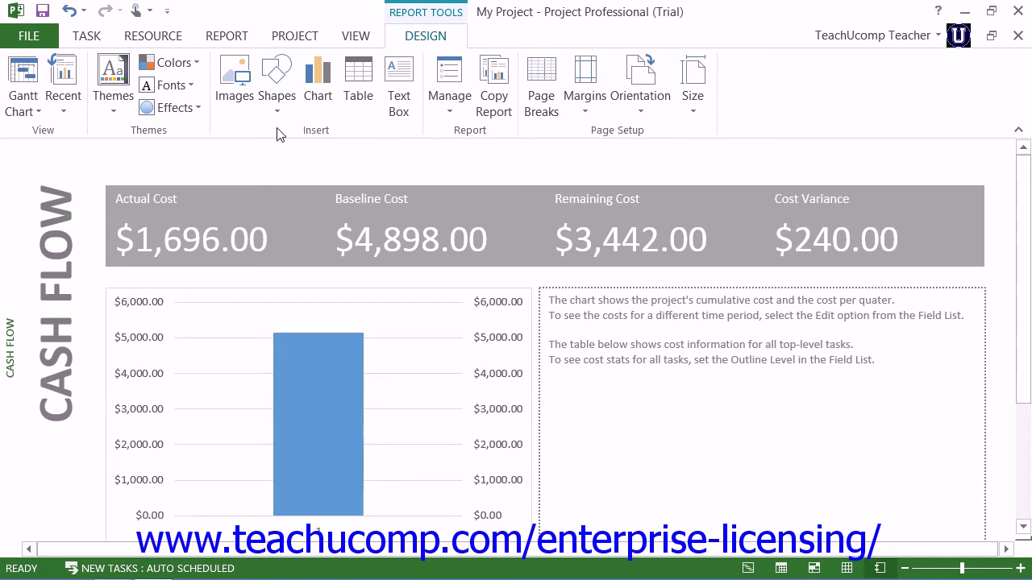
click(242, 39)
click(259, 98)
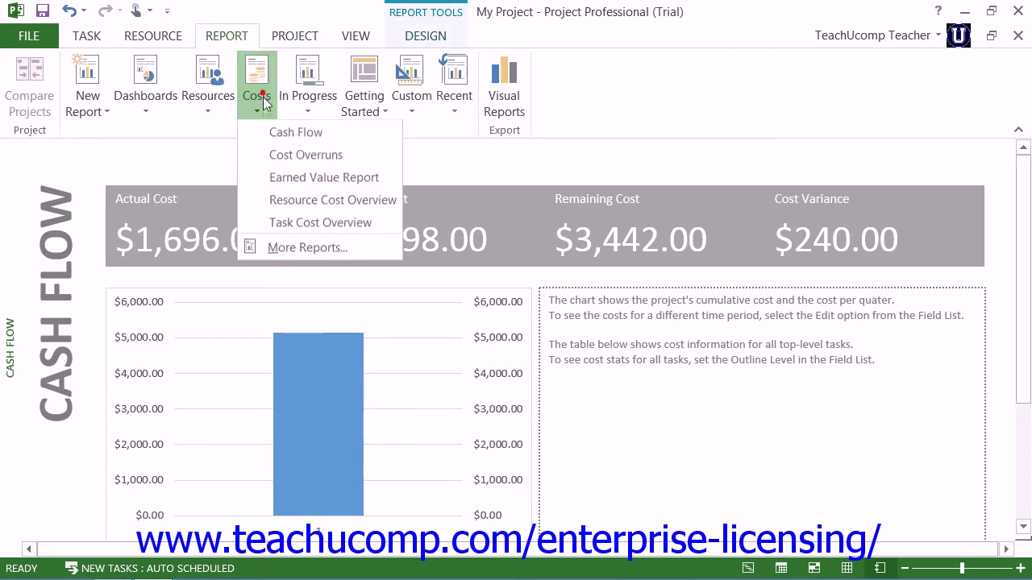
click(306, 156)
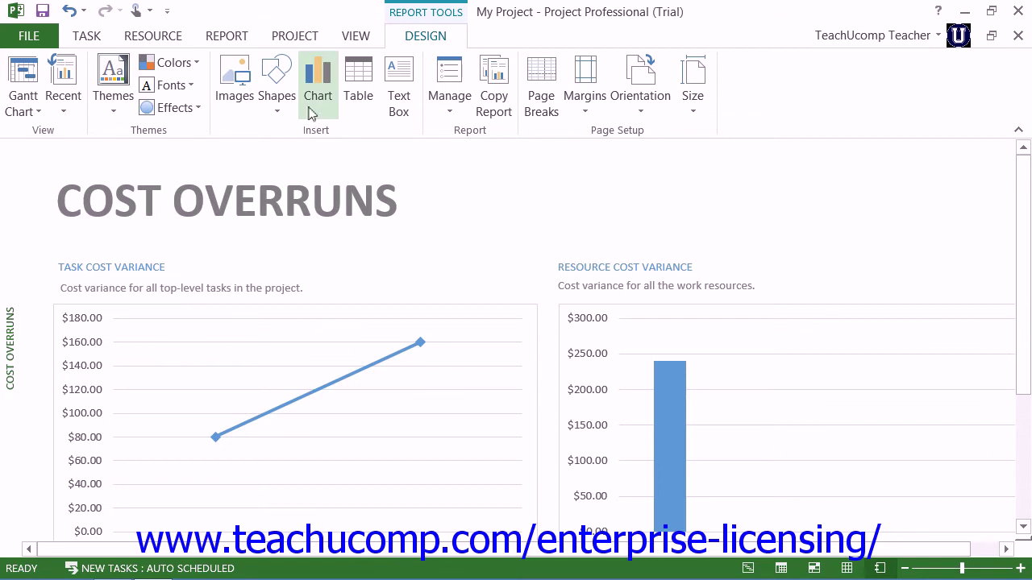
View the Earned Value Report, followed by the Resource Cost Overview report.
click(237, 33)
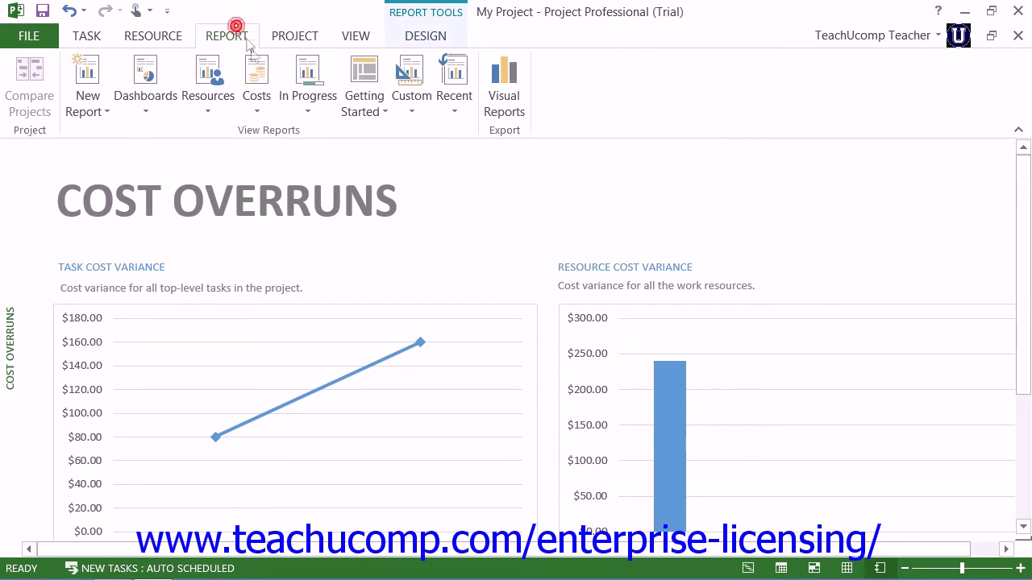
click(257, 97)
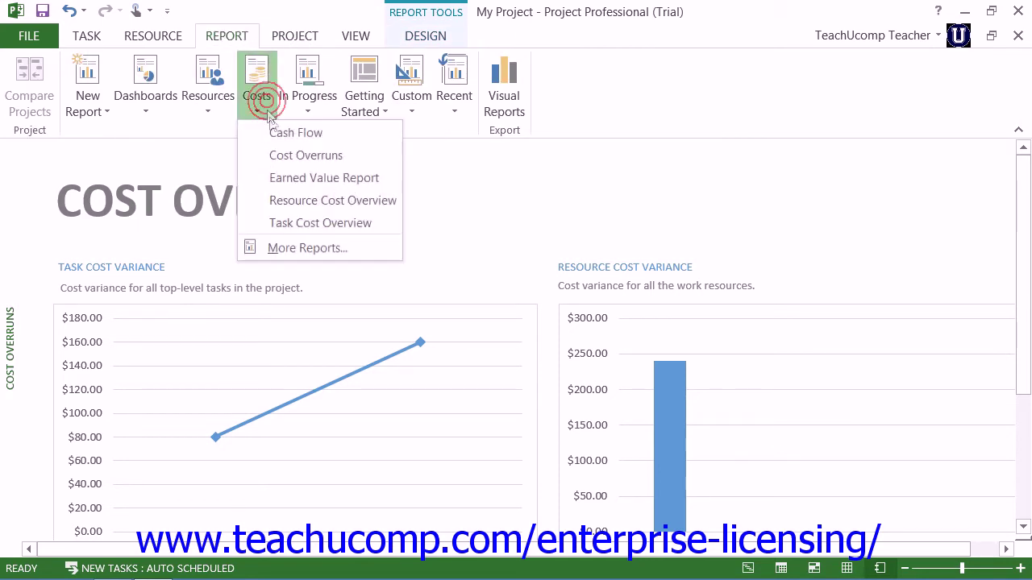
click(321, 179)
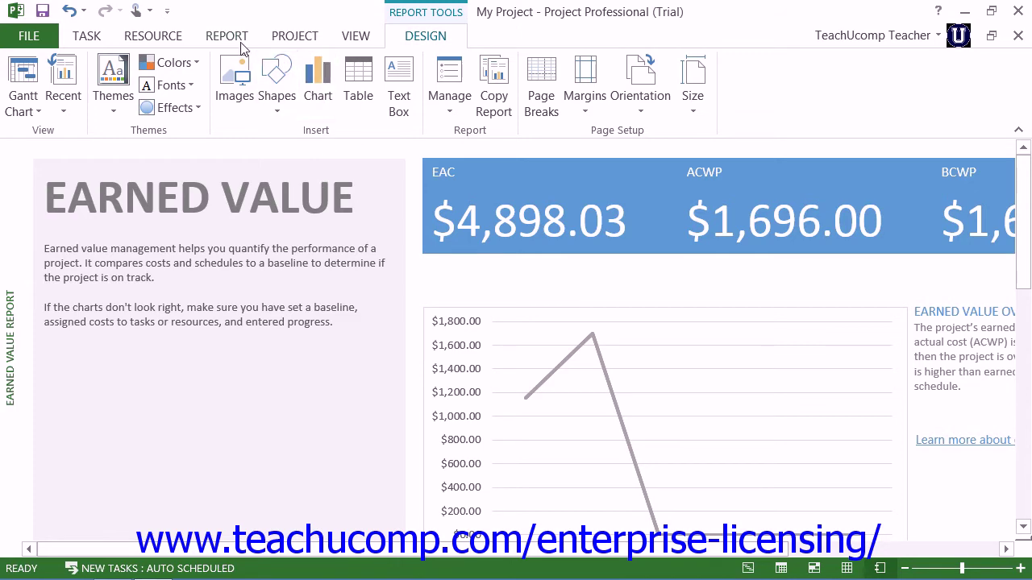
click(295, 35)
click(243, 35)
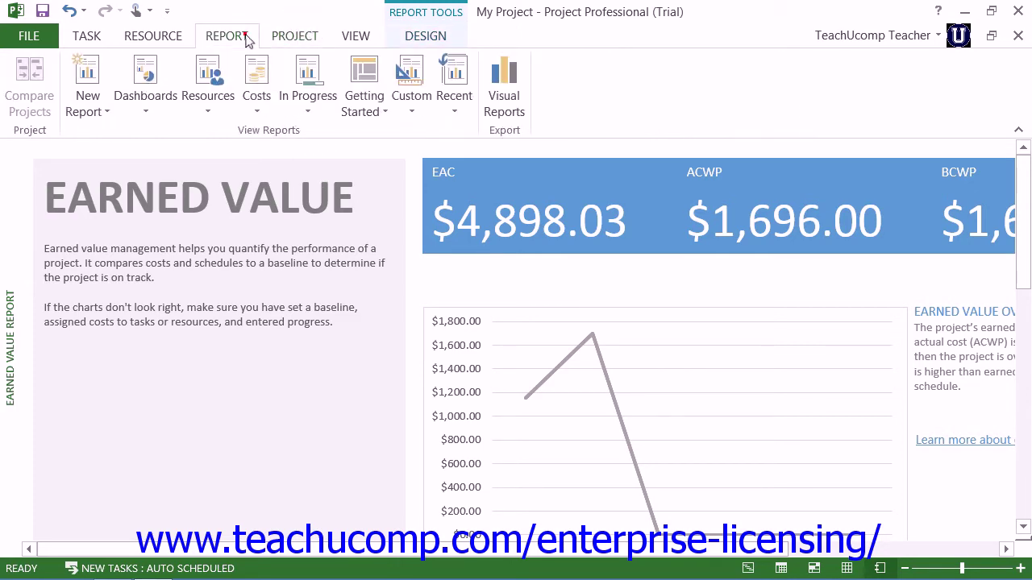
click(258, 105)
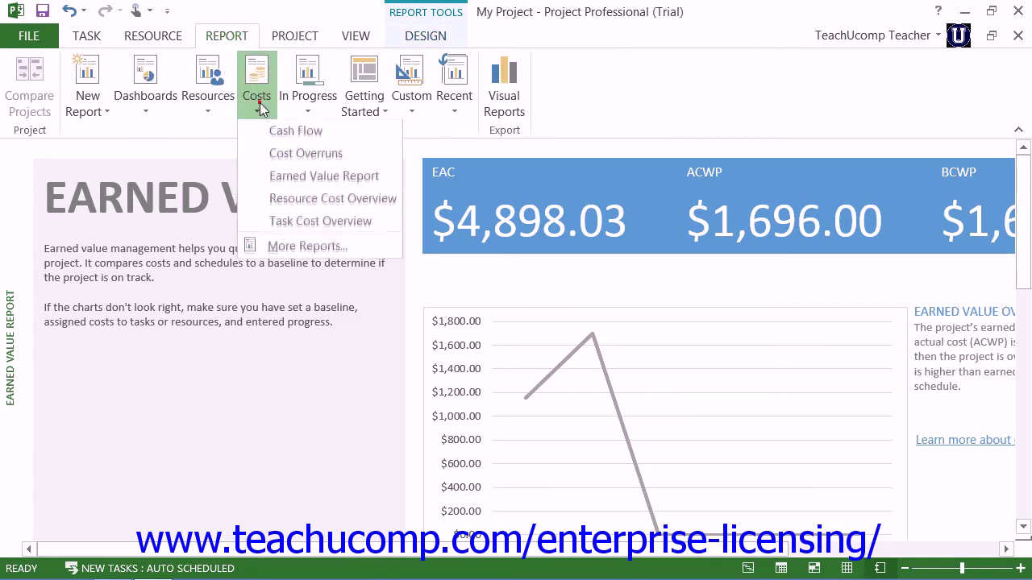
click(327, 207)
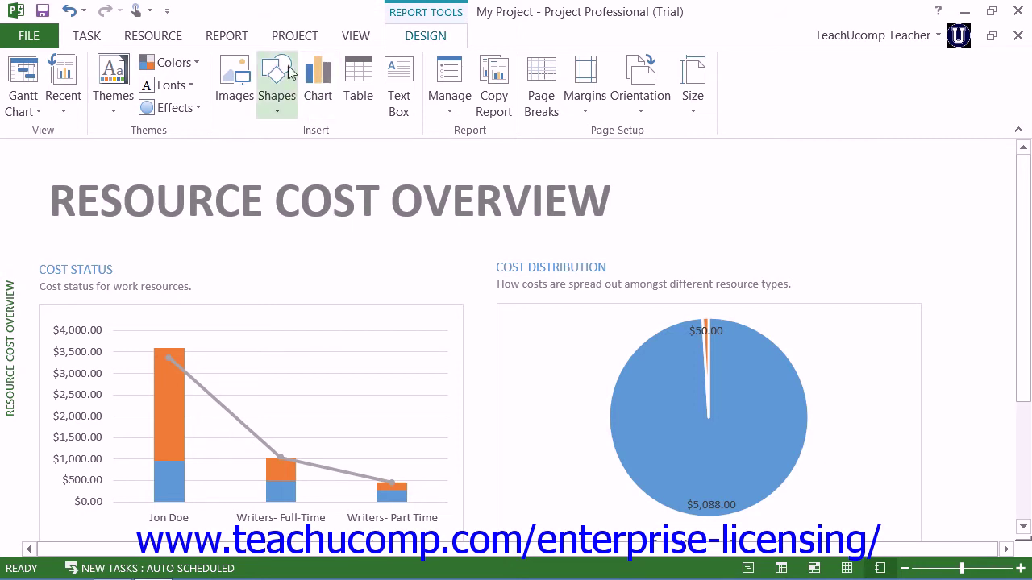
Open the Task Cost Overview report from the cost reports.
click(236, 36)
click(256, 104)
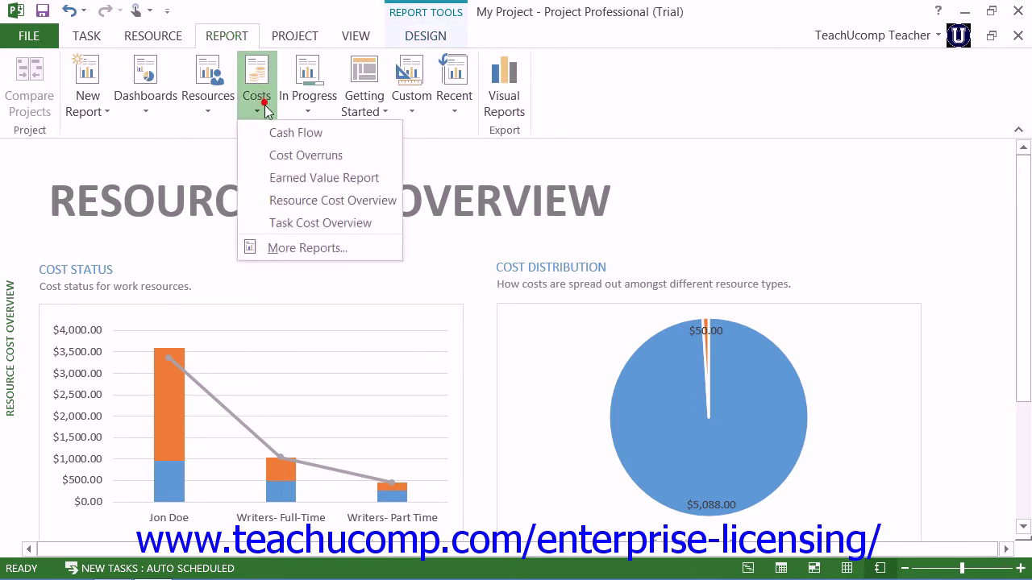
click(337, 224)
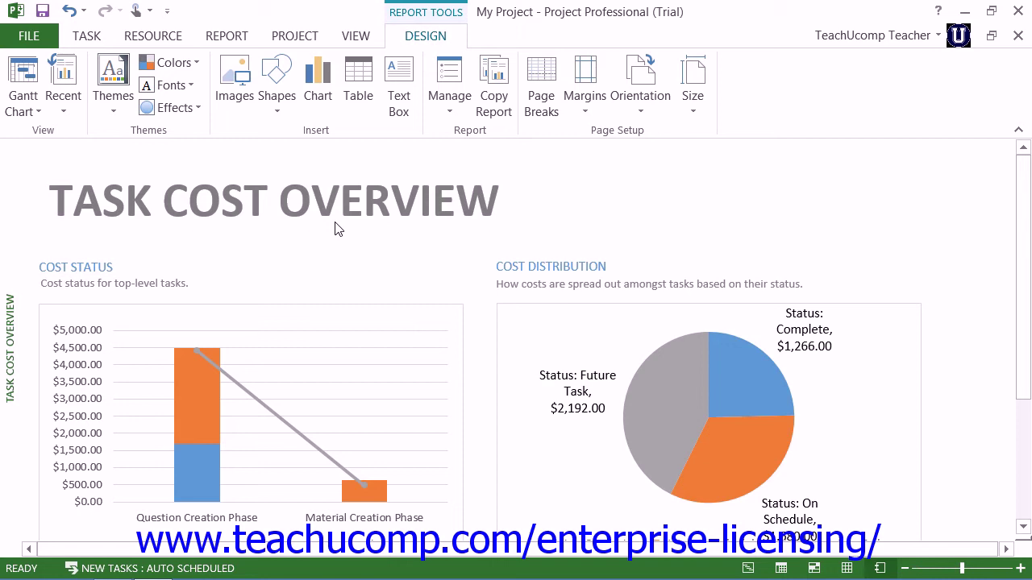
Open the Critical Tasks report from the in-progress reports.
click(233, 37)
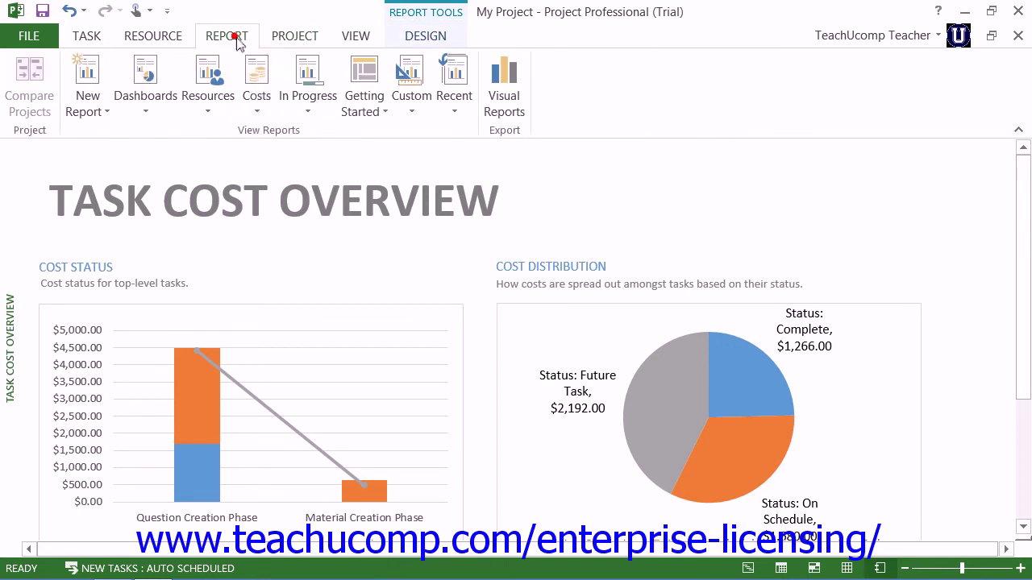
click(313, 116)
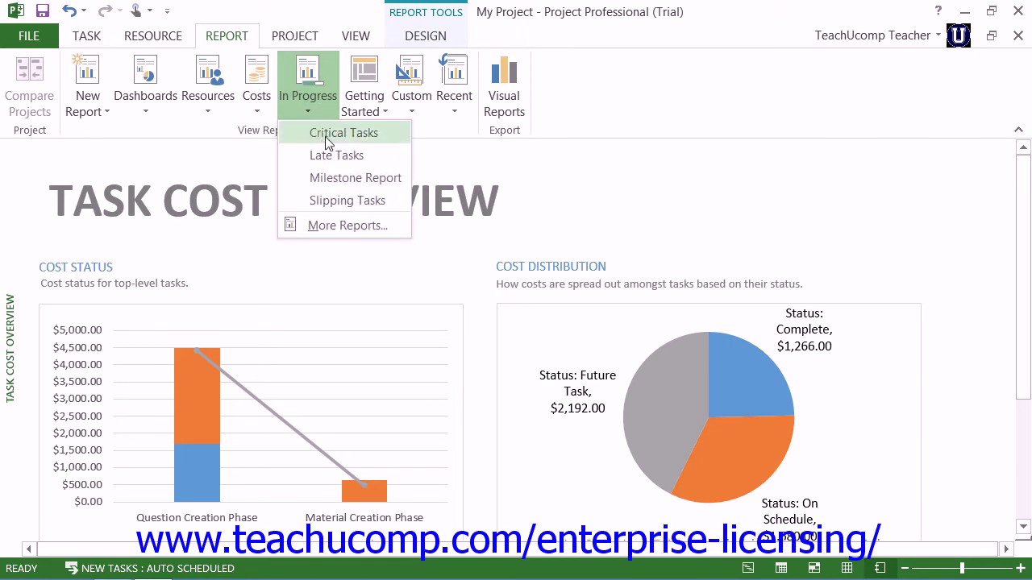
click(326, 137)
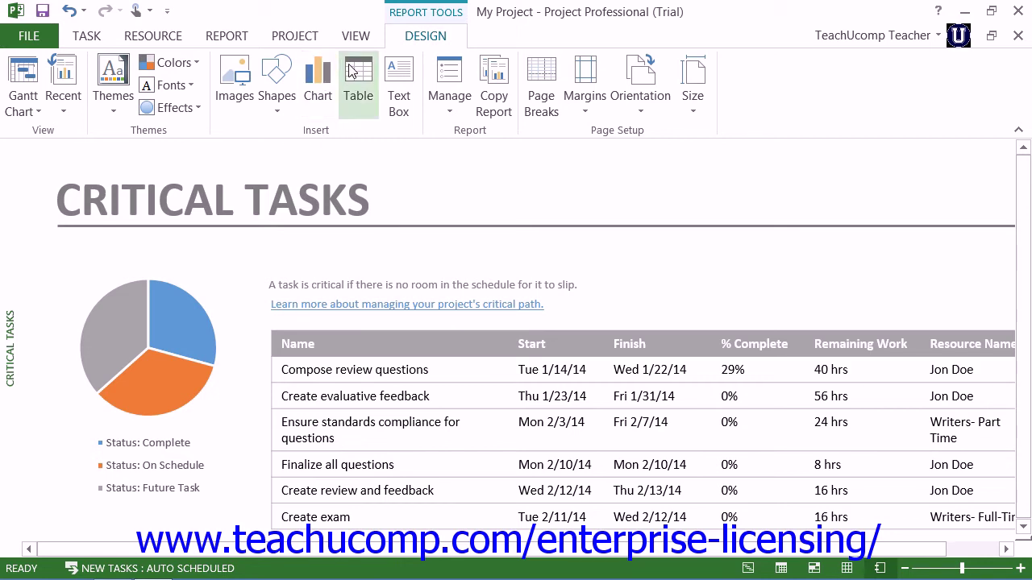
View the Late Tasks in-progress report, followed by the Milestone Report.
click(228, 38)
click(302, 93)
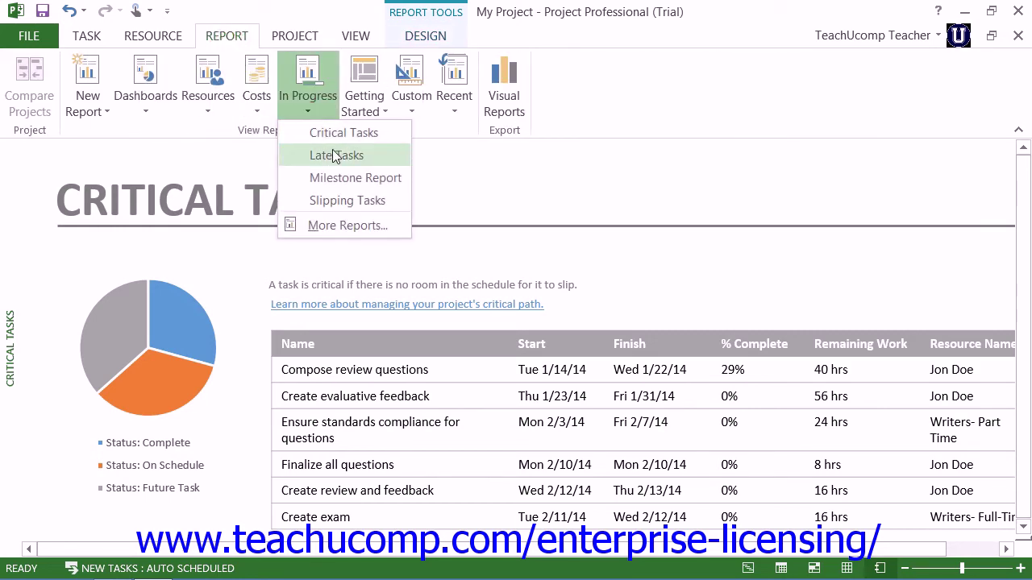
click(335, 157)
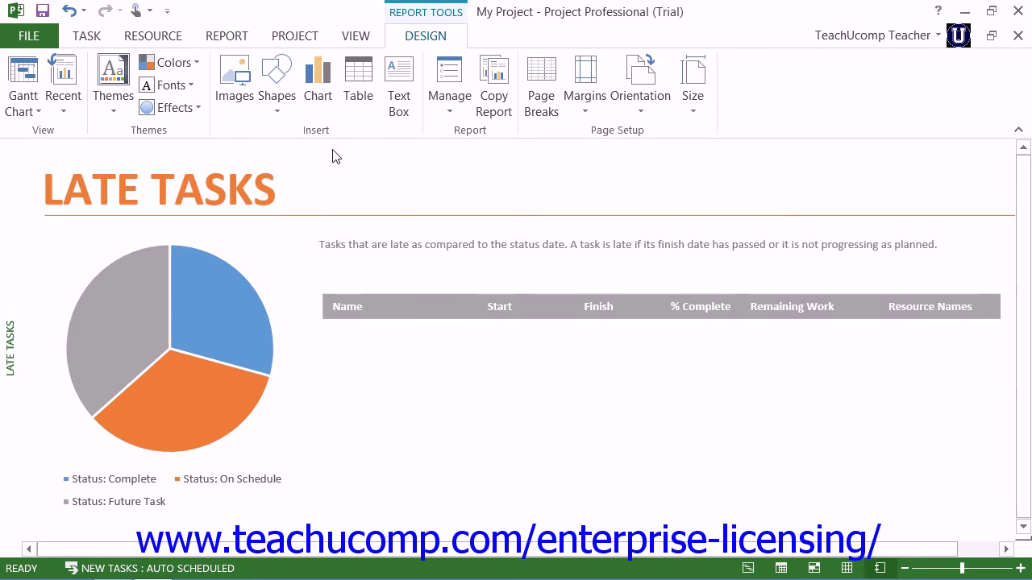
click(232, 37)
click(305, 96)
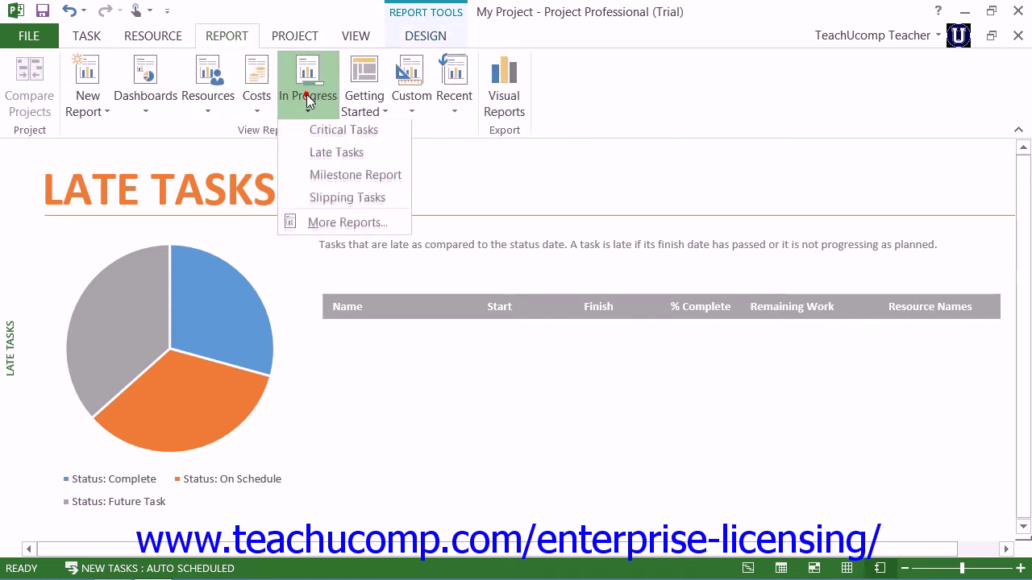
click(338, 177)
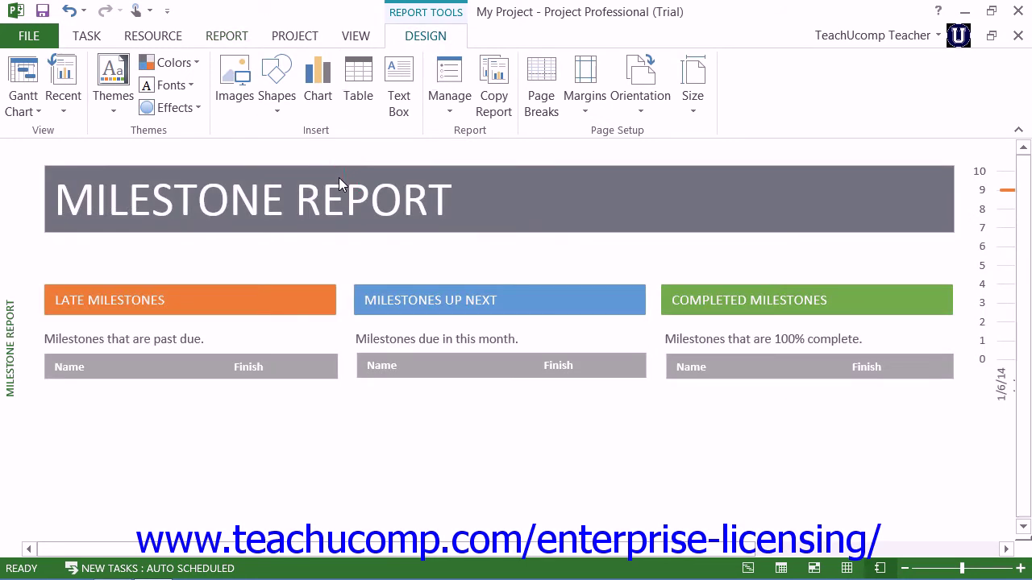
Open the Slipping Tasks report from the in-progress reports.
click(299, 36)
click(230, 36)
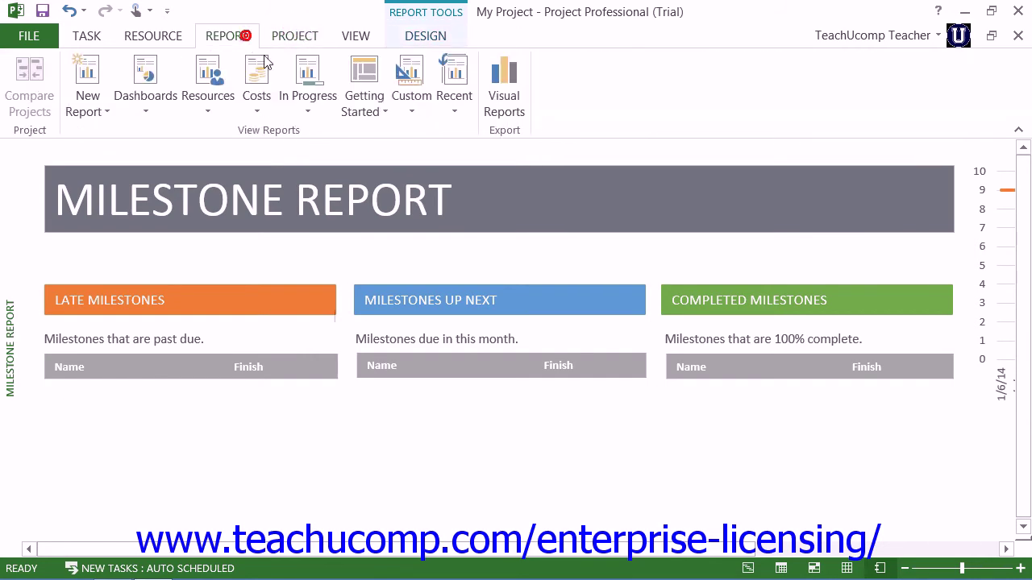
click(309, 105)
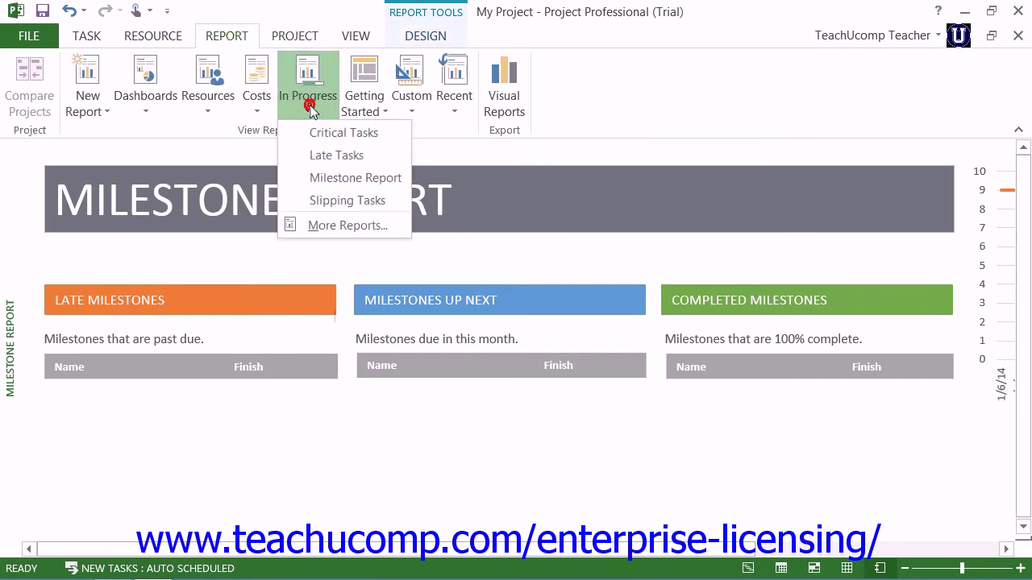
click(352, 200)
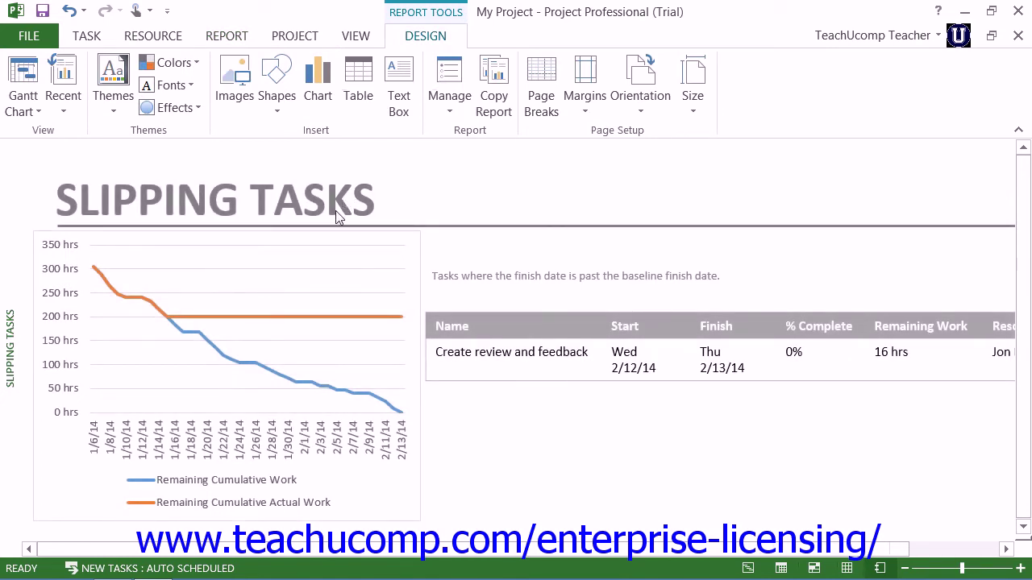
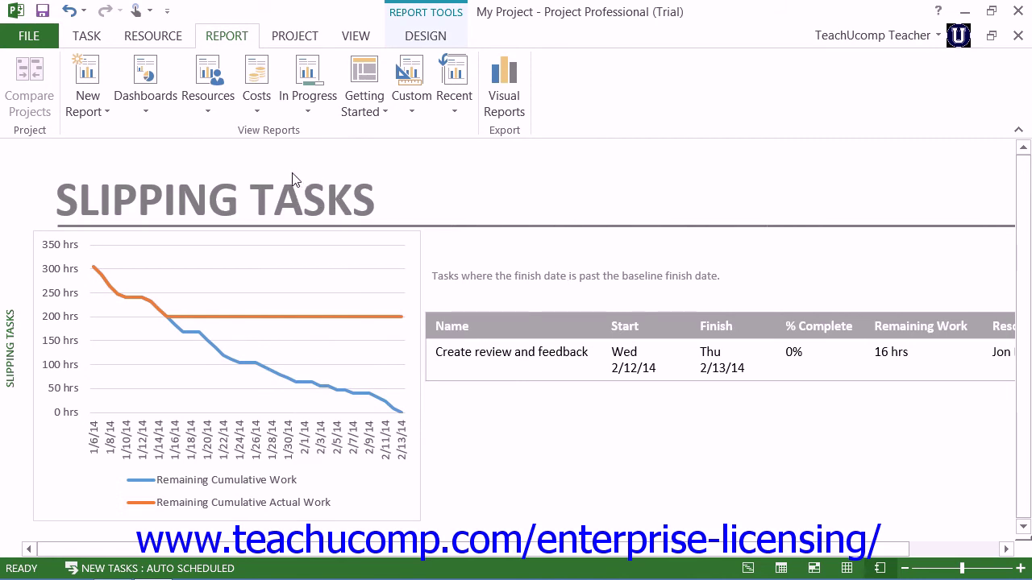
Create a new report from the Table layout, accepting the name Report 1.
click(94, 113)
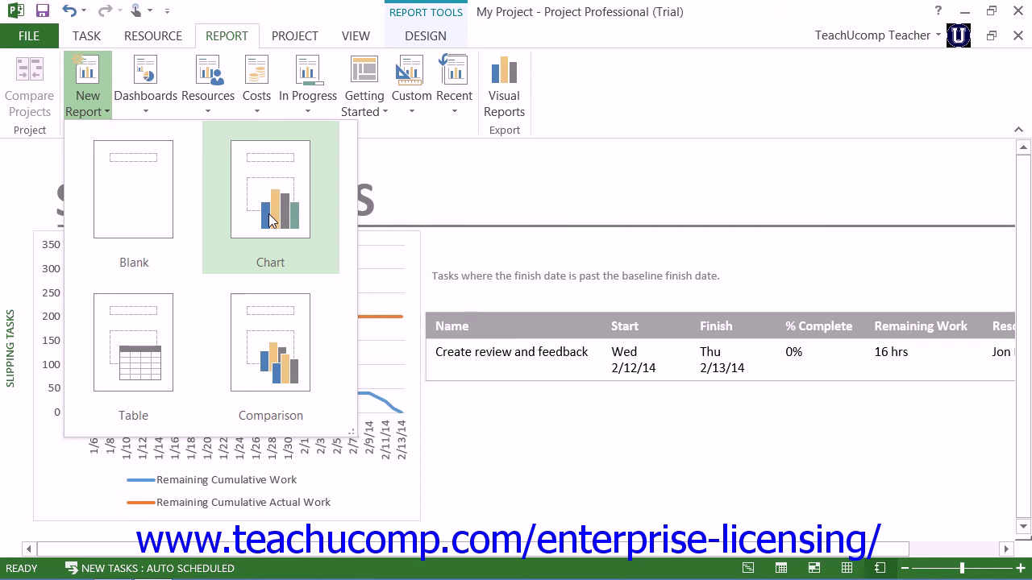
click(144, 347)
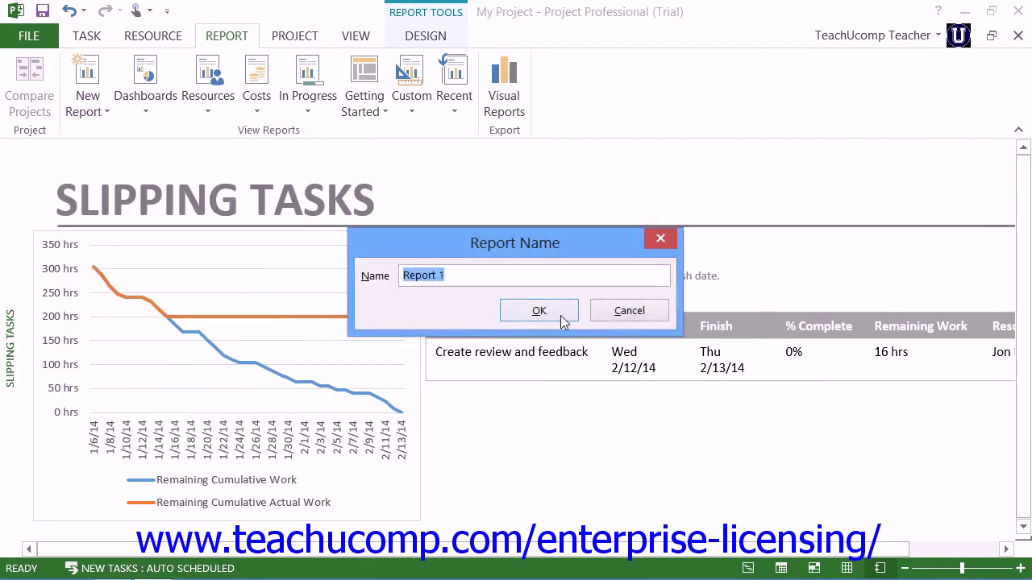
click(553, 308)
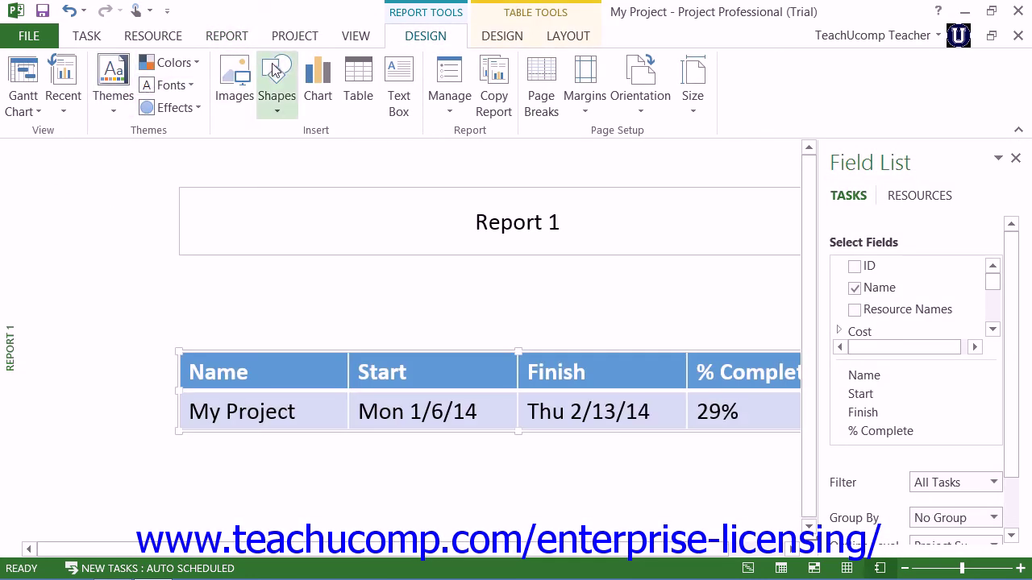
click(229, 37)
click(86, 107)
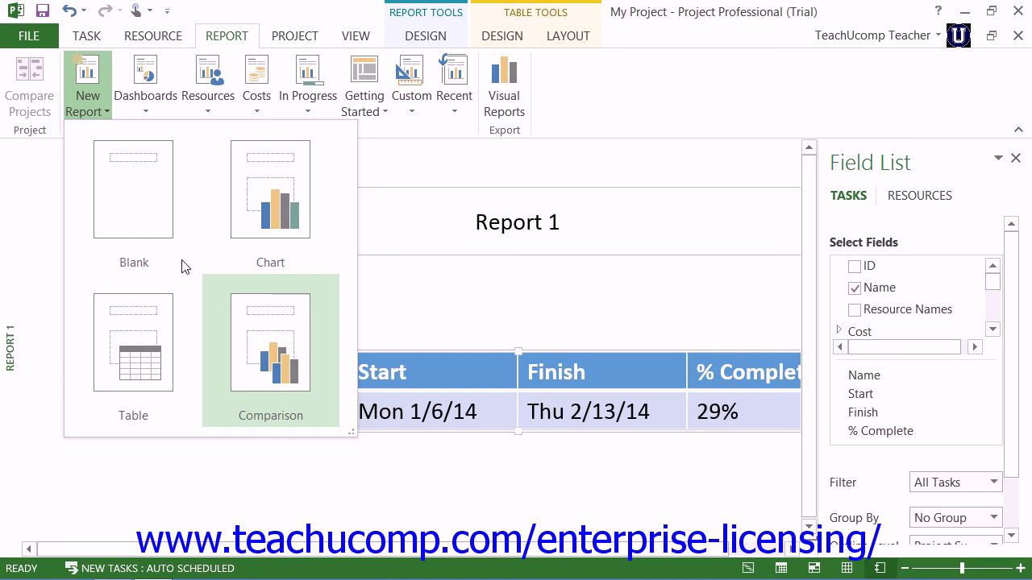
click(91, 103)
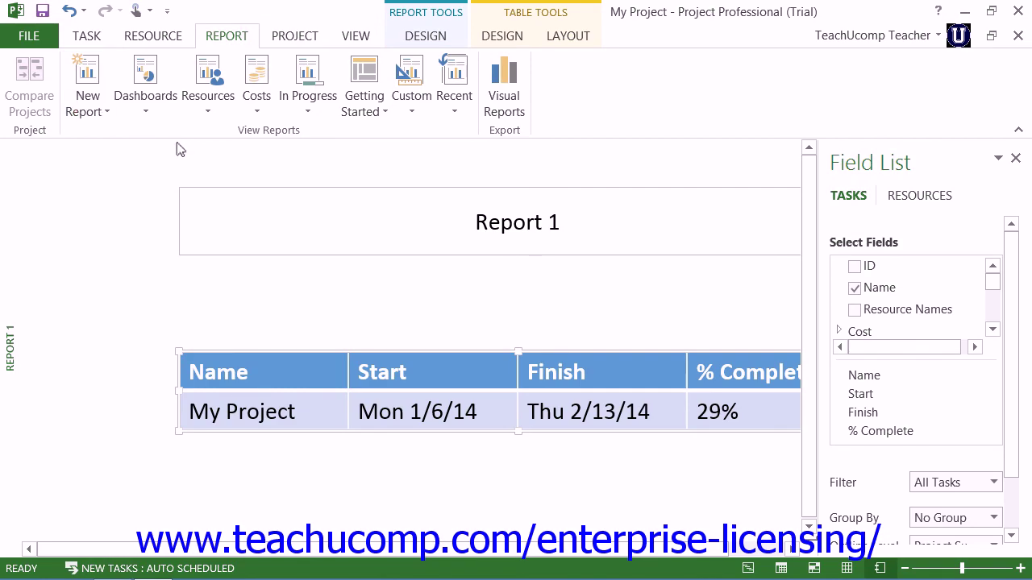